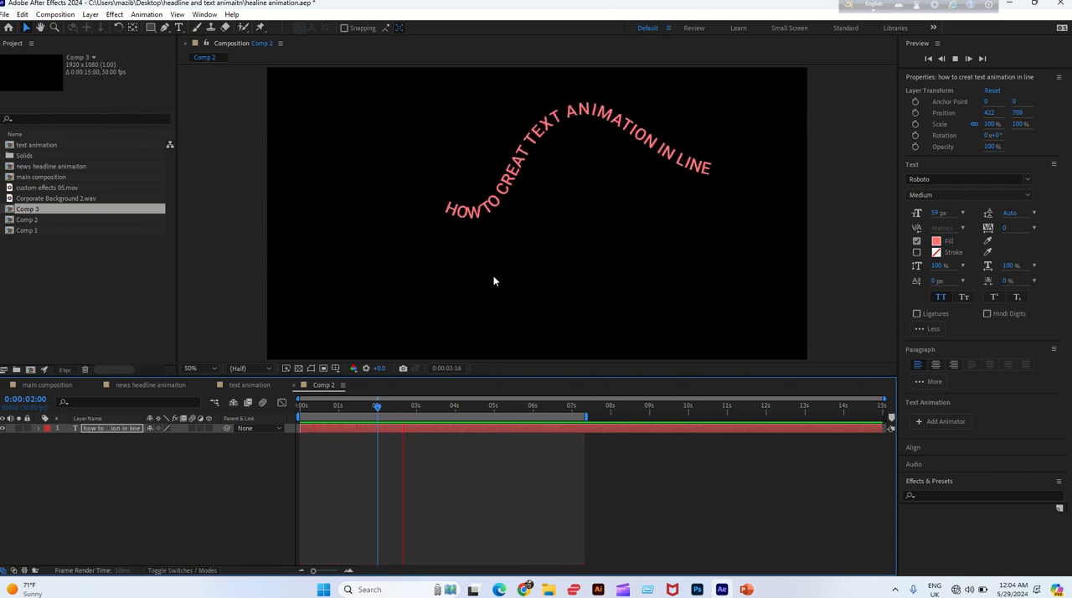
# Create a new 1920 × 1080 composition at 30 fps with a duration of 15 seconds
pyautogui.click(55, 14)
pyautogui.click(84, 30)
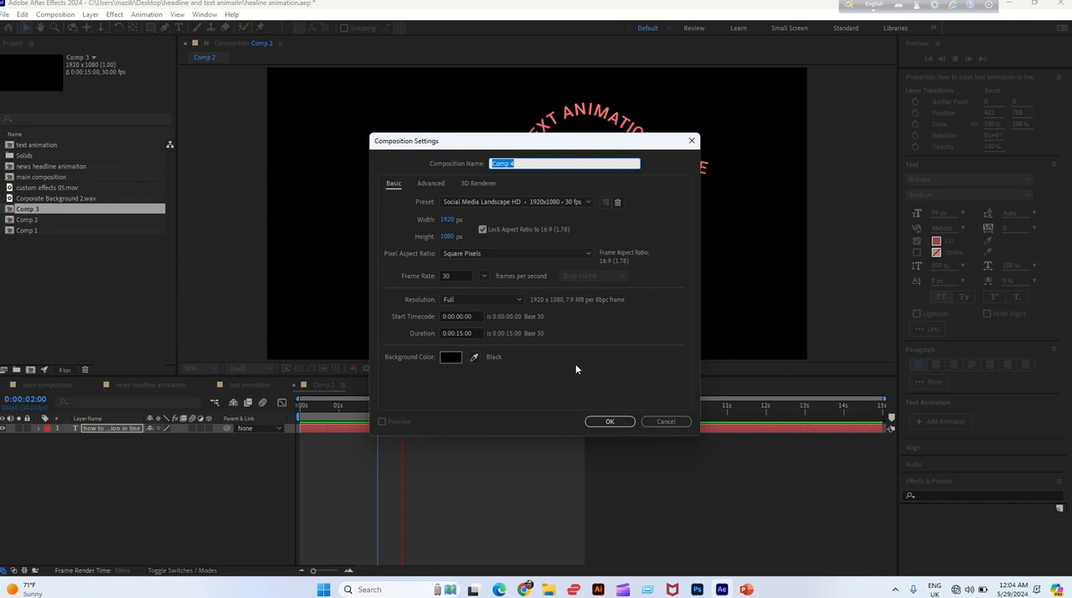
pyautogui.click(613, 423)
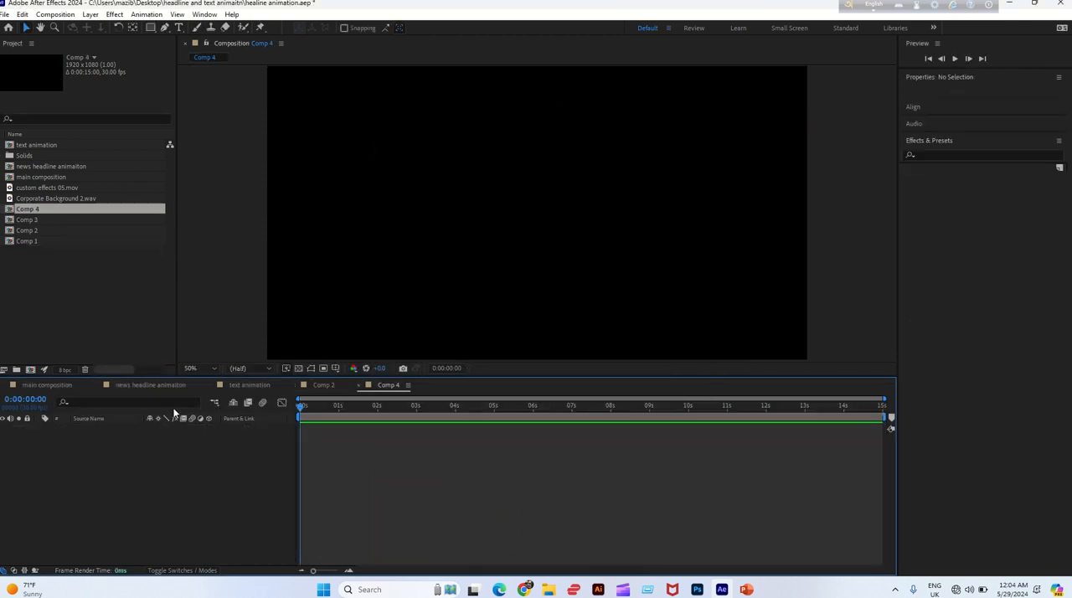
# Add a text layer reading "how to creat text animation in line" near the centre of the frame
pyautogui.click(178, 28)
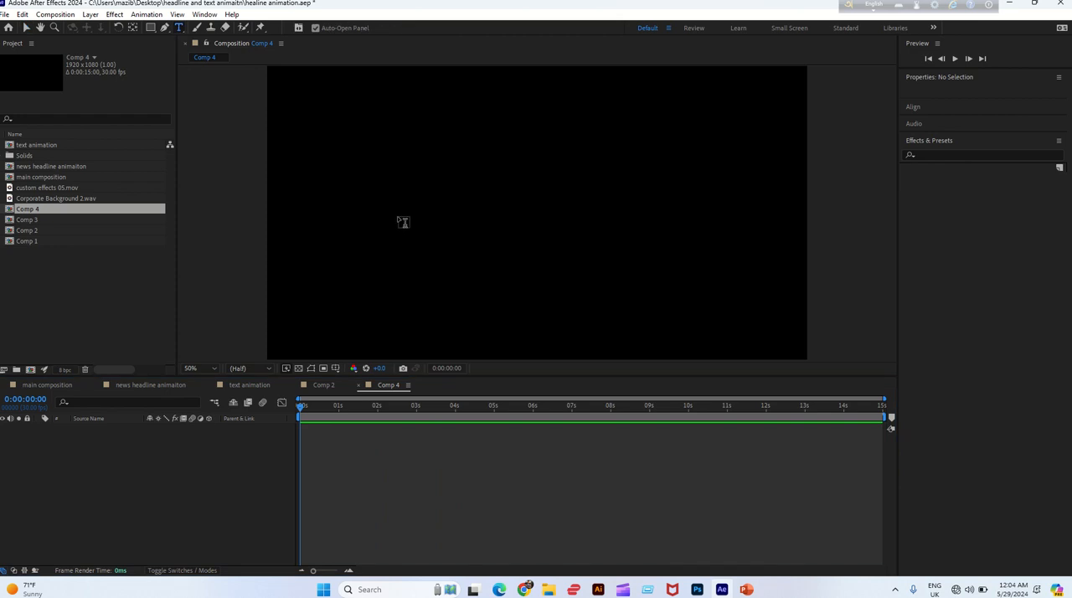
pyautogui.click(398, 216)
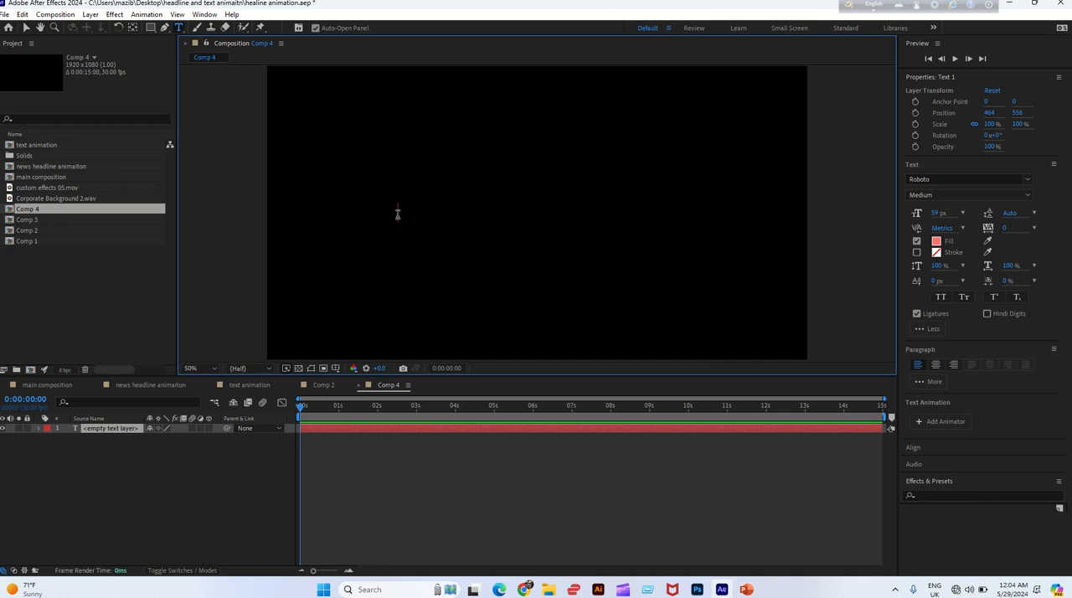
pyautogui.write('how to cr')
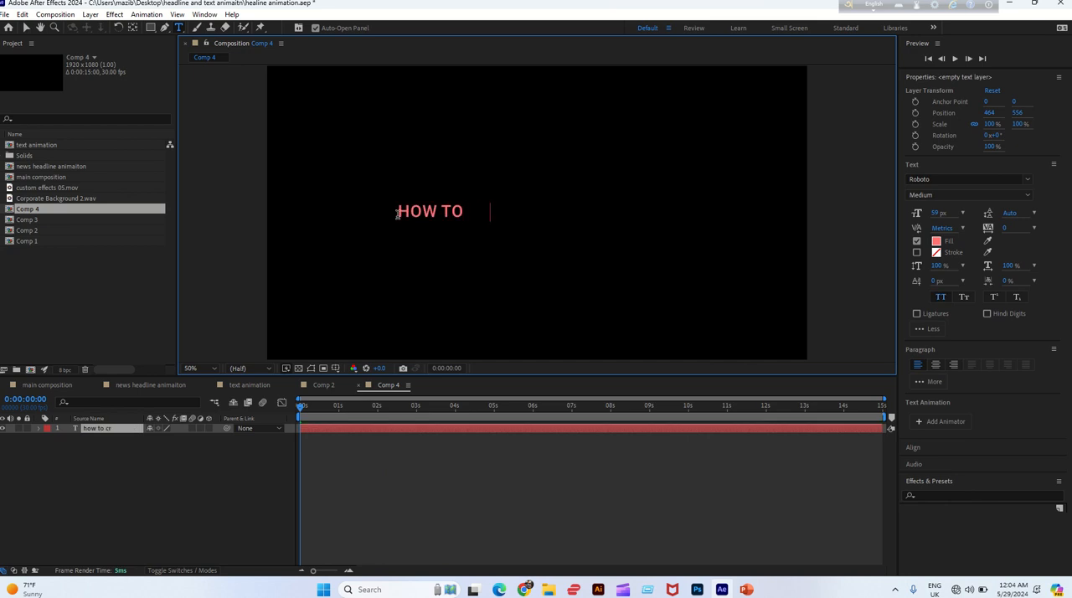
pyautogui.write('eat text anim')
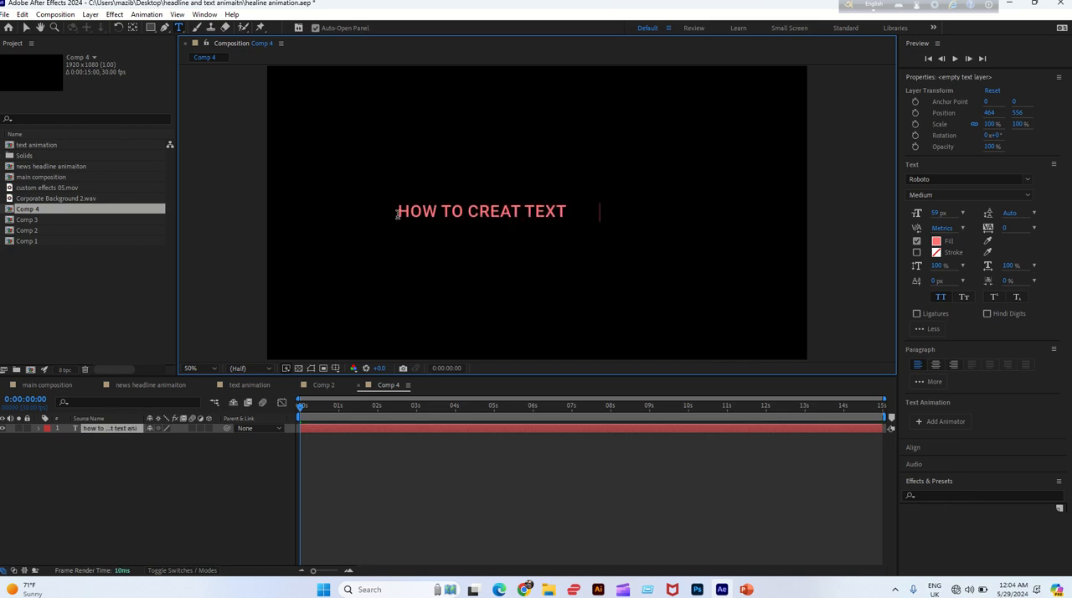
pyautogui.write('ation in line')
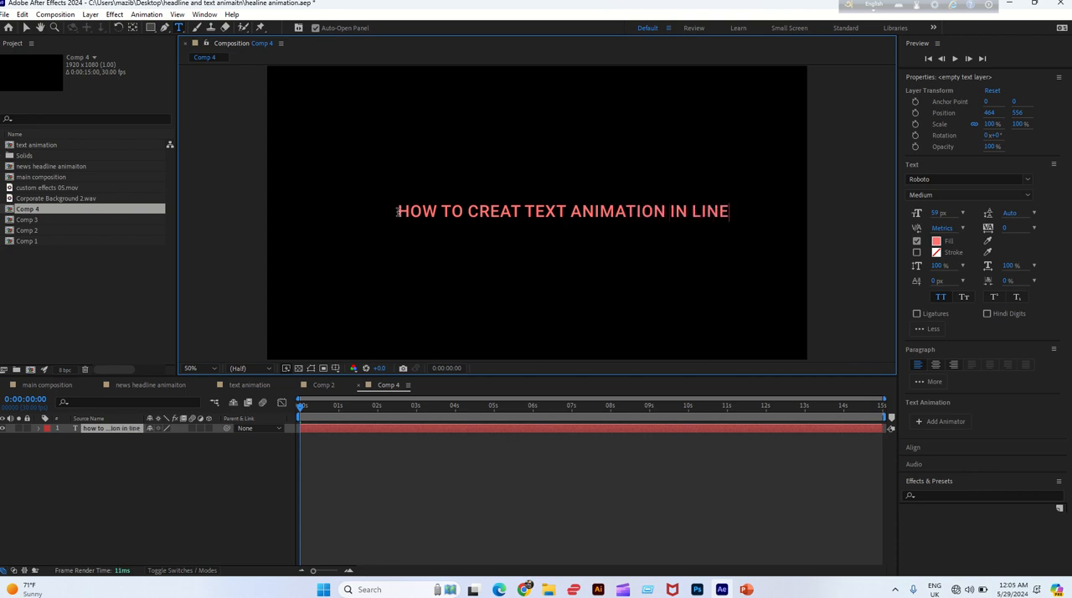
pyautogui.click(27, 28)
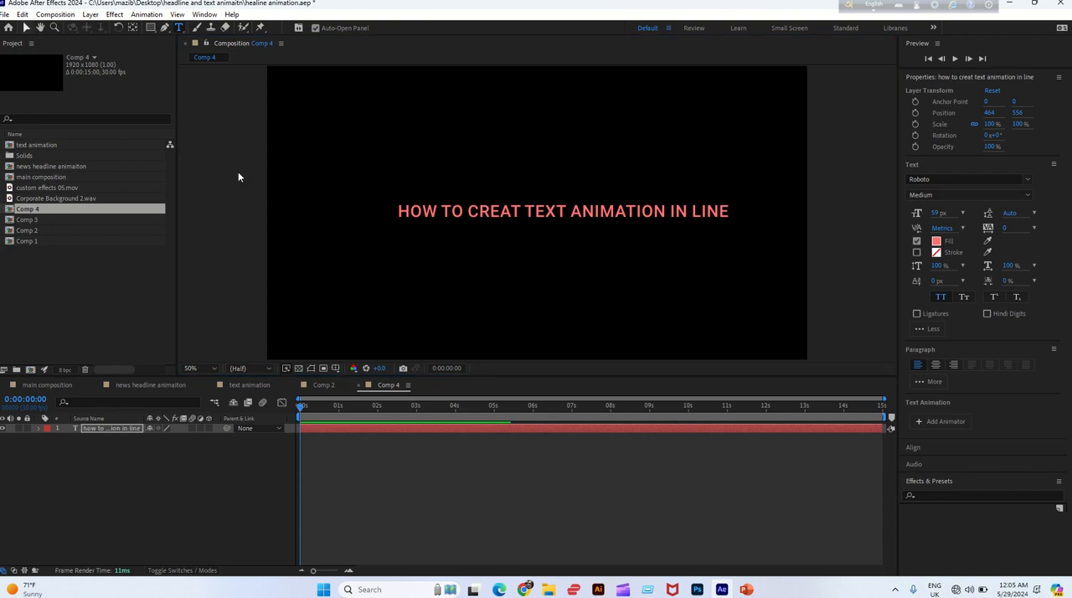
pyautogui.press('v')
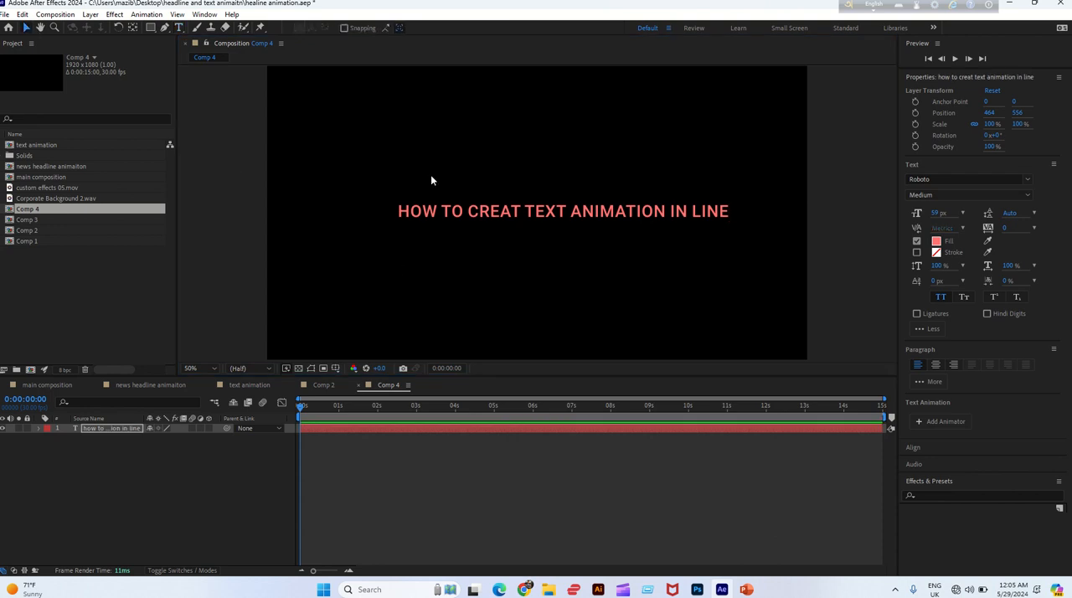
# Draw an open wavy mask path with the Pen tool on the text layer, running from beyond the frame's left edge past its right edge
pyautogui.click(103, 433)
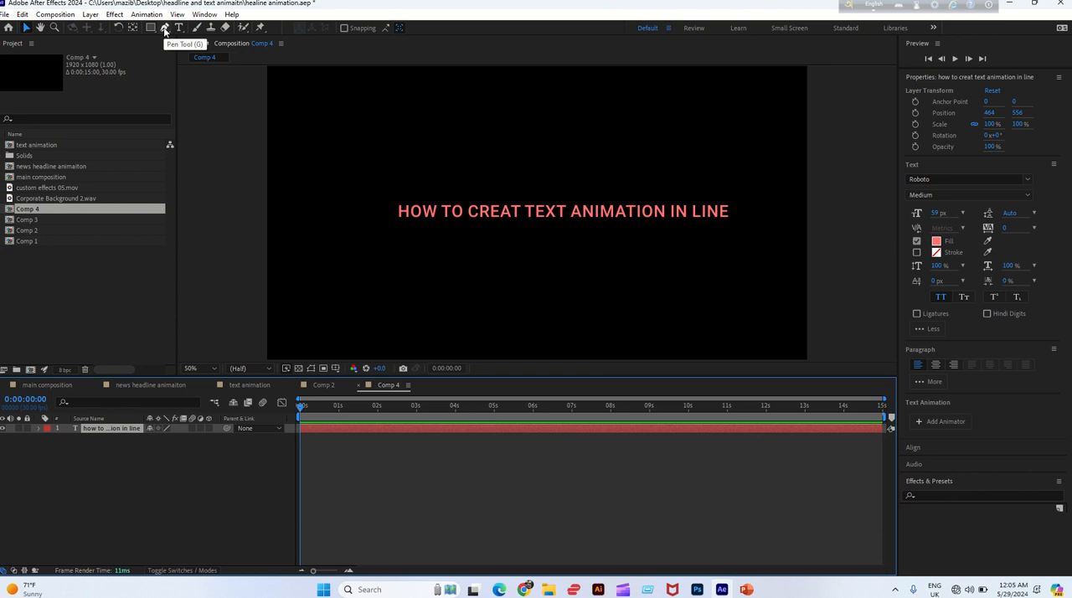
pyautogui.click(165, 28)
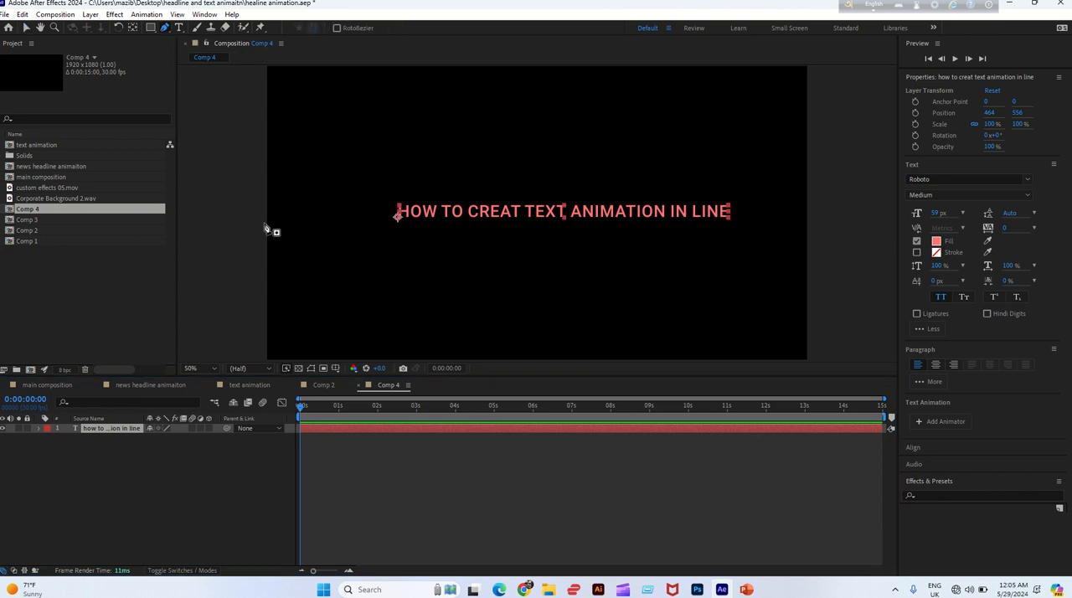
pyautogui.moveTo(342, 180); pyautogui.dragTo(409, 210)
pyautogui.moveTo(443, 167); pyautogui.dragTo(459, 163)
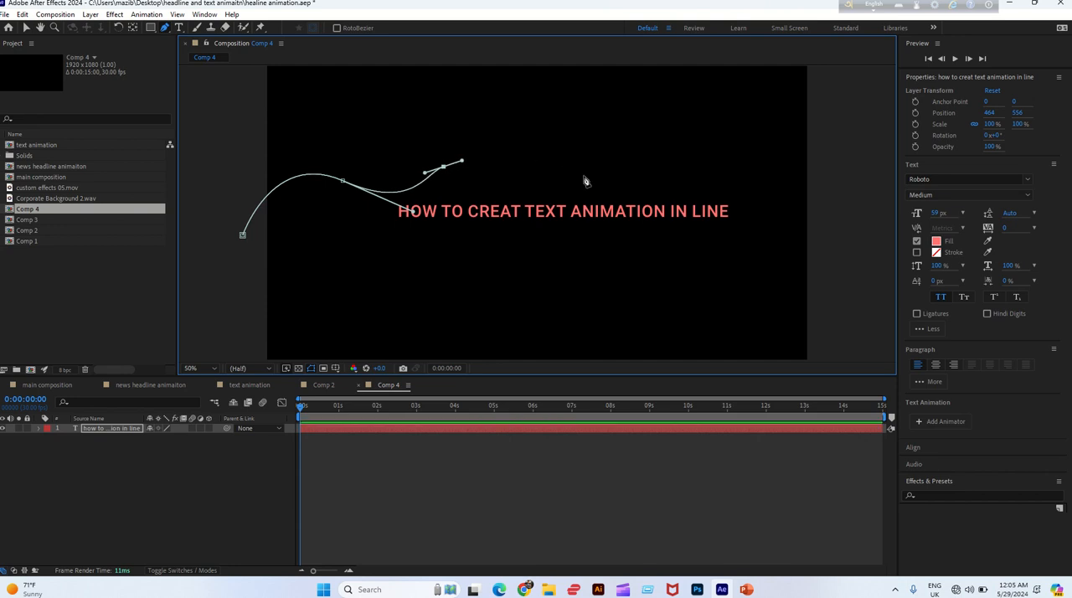
pyautogui.moveTo(560, 167); pyautogui.dragTo(628, 222)
pyautogui.moveTo(690, 148); pyautogui.dragTo(733, 117)
pyautogui.moveTo(815, 190); pyautogui.dragTo(834, 227)
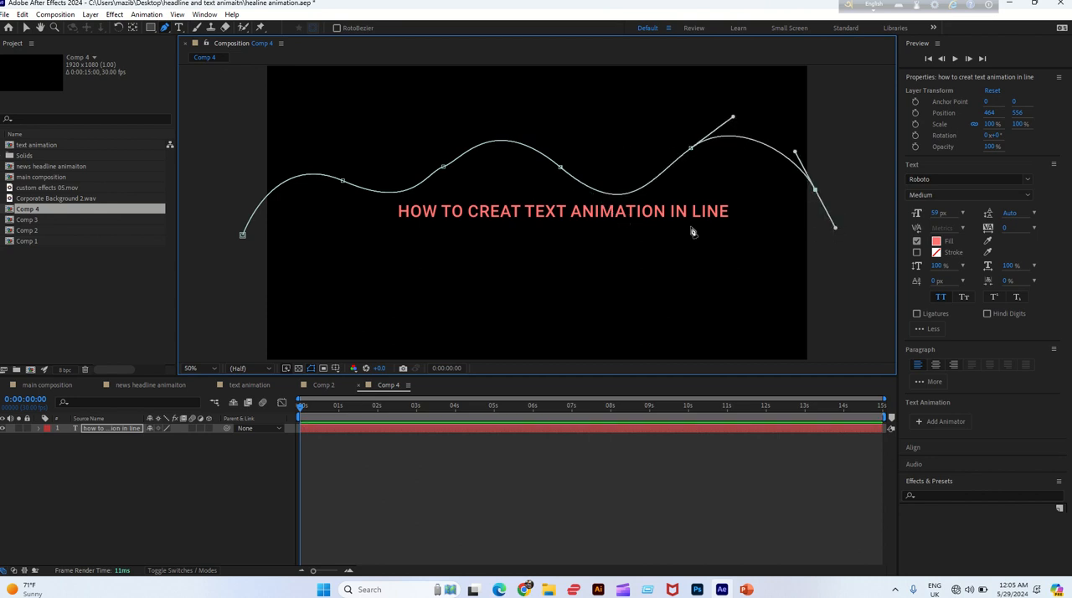
pyautogui.click(26, 28)
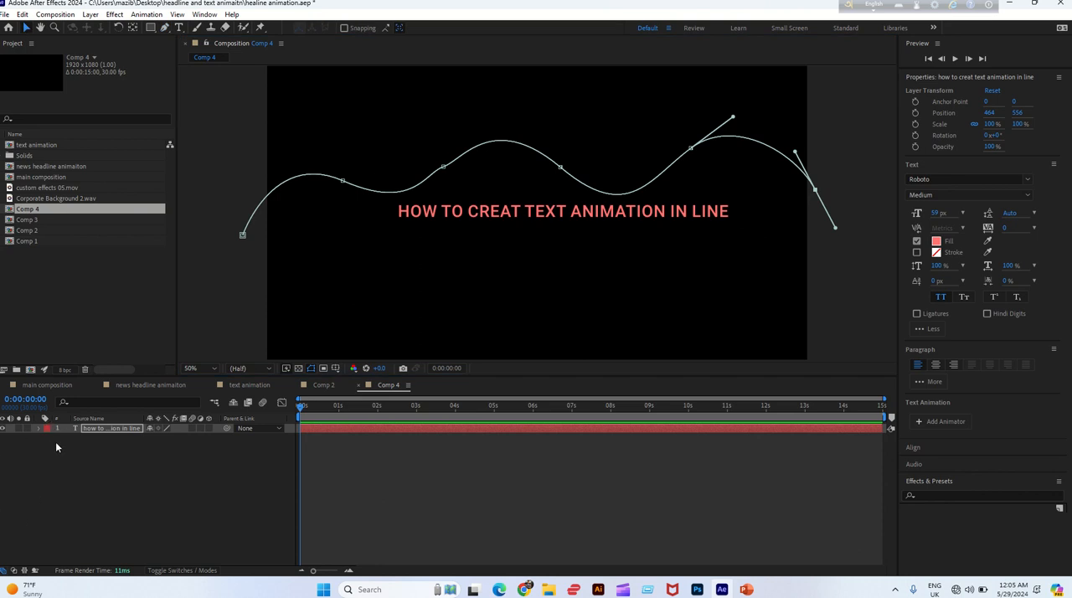
# Attach the text to the drawn curve by setting its Path option to Mask 1
pyautogui.click(38, 429)
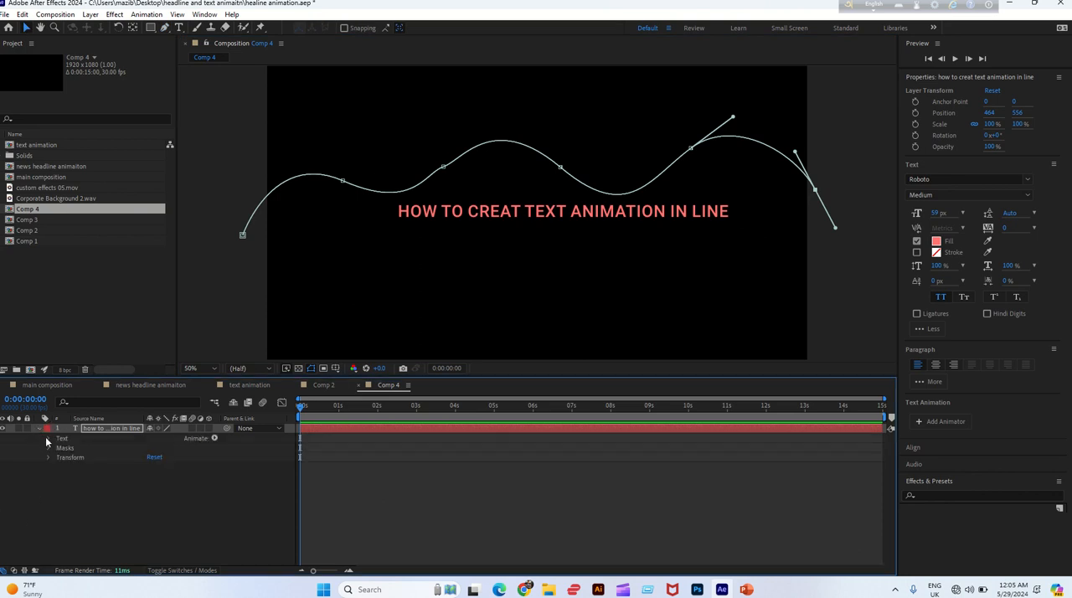
pyautogui.click(48, 439)
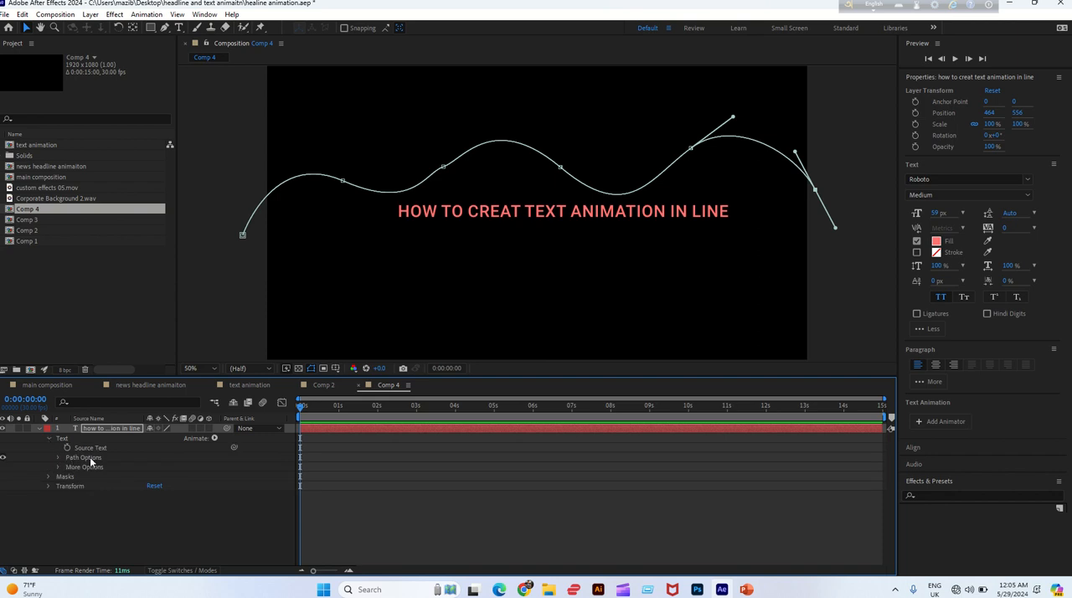
pyautogui.click(58, 459)
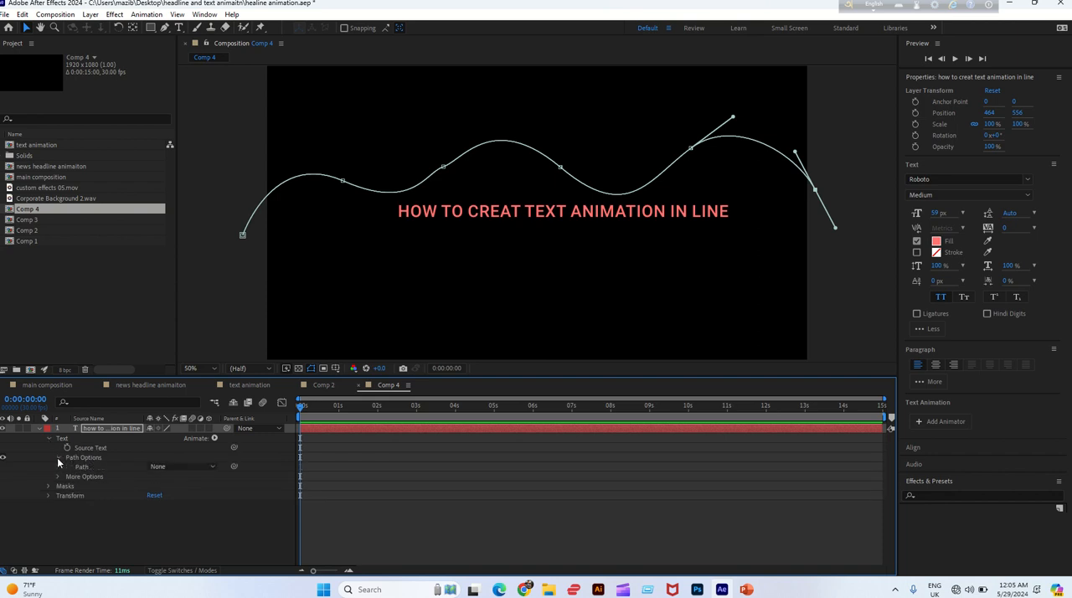
pyautogui.click(160, 468)
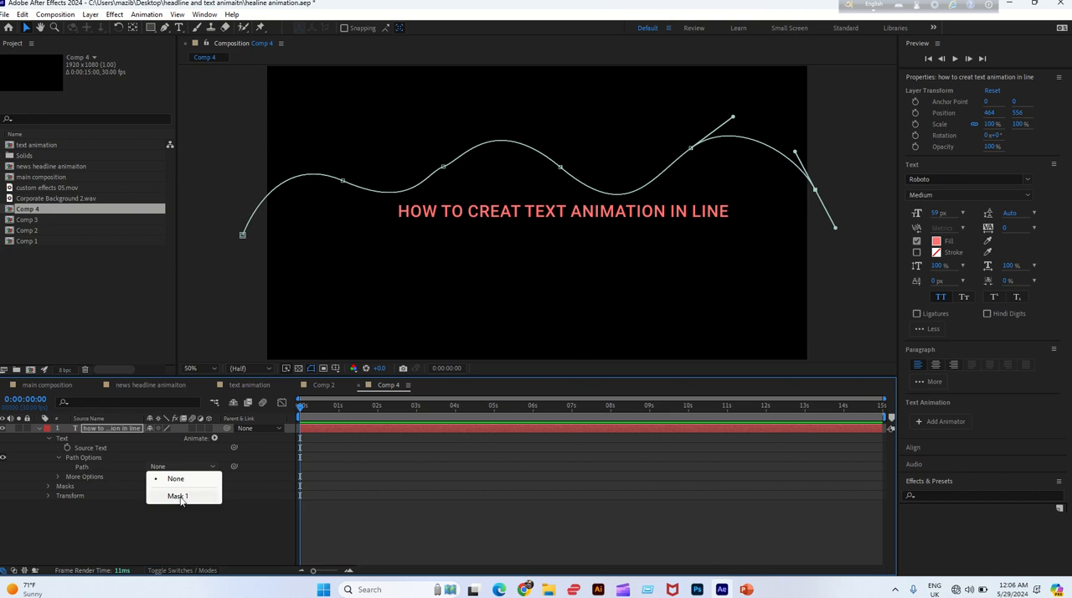
pyautogui.click(179, 497)
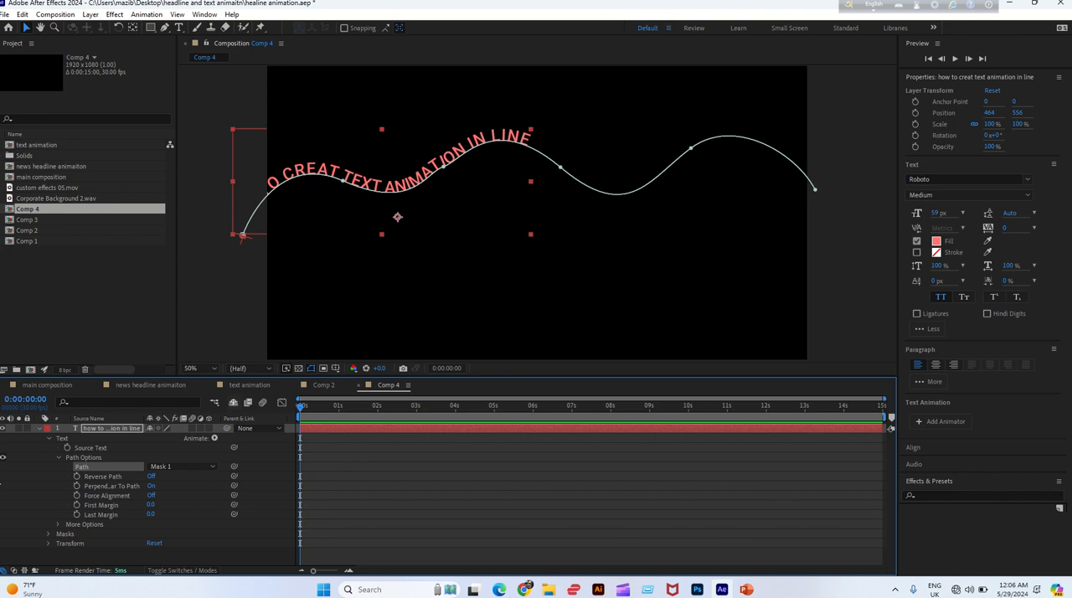
# Deselect the text layer and shorten the work area so it ends at about 8 seconds
pyautogui.click(56, 446)
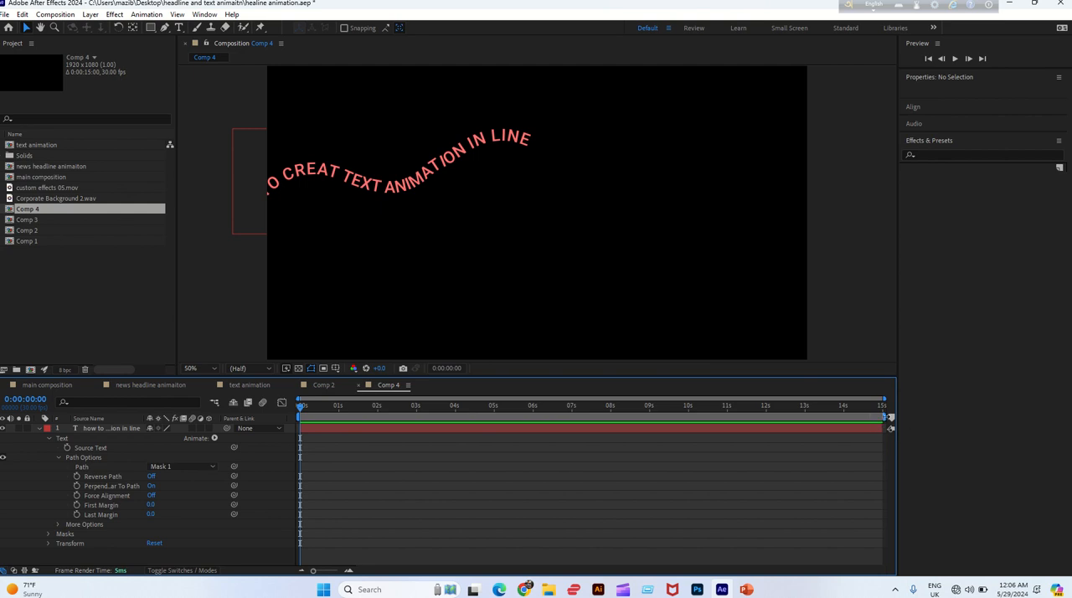
pyautogui.moveTo(884, 416); pyautogui.dragTo(611, 412)
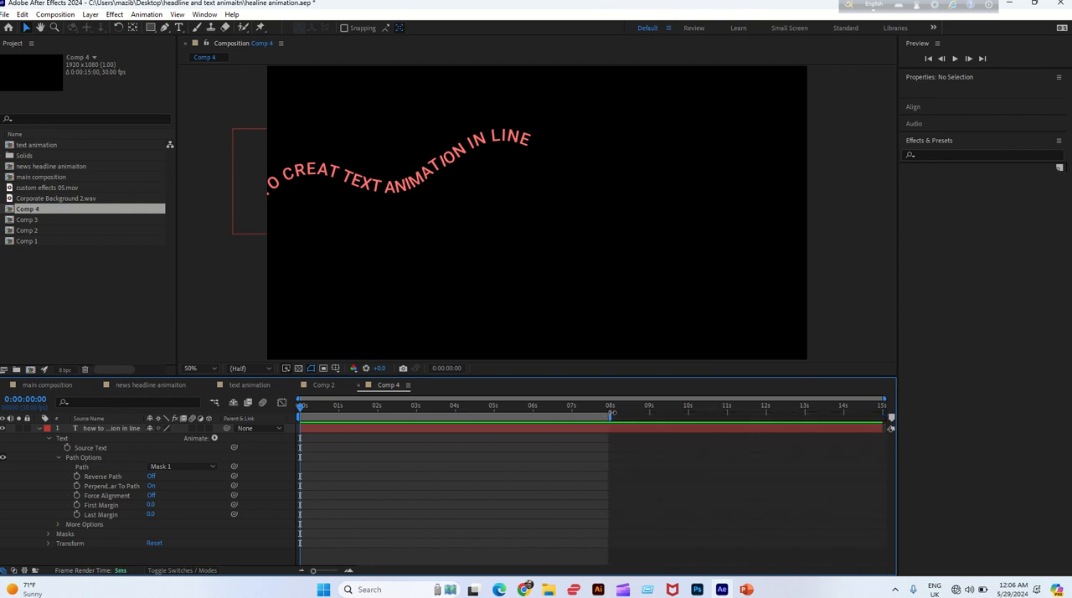
# Try out the First Margin and Last Margin of the text path, returning both to 0
pyautogui.click(97, 504)
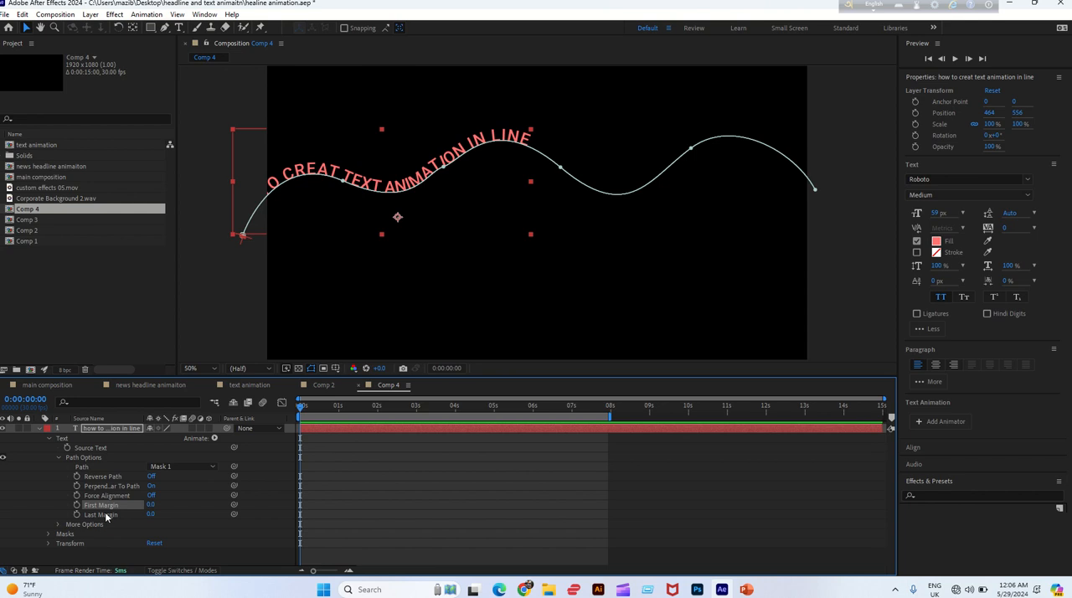
pyautogui.moveTo(152, 504)
pyautogui.mouseDown()
pyautogui.moveTo(319, 468)
pyautogui.moveTo(152, 506)
pyautogui.mouseUp()
pyautogui.click(153, 505)
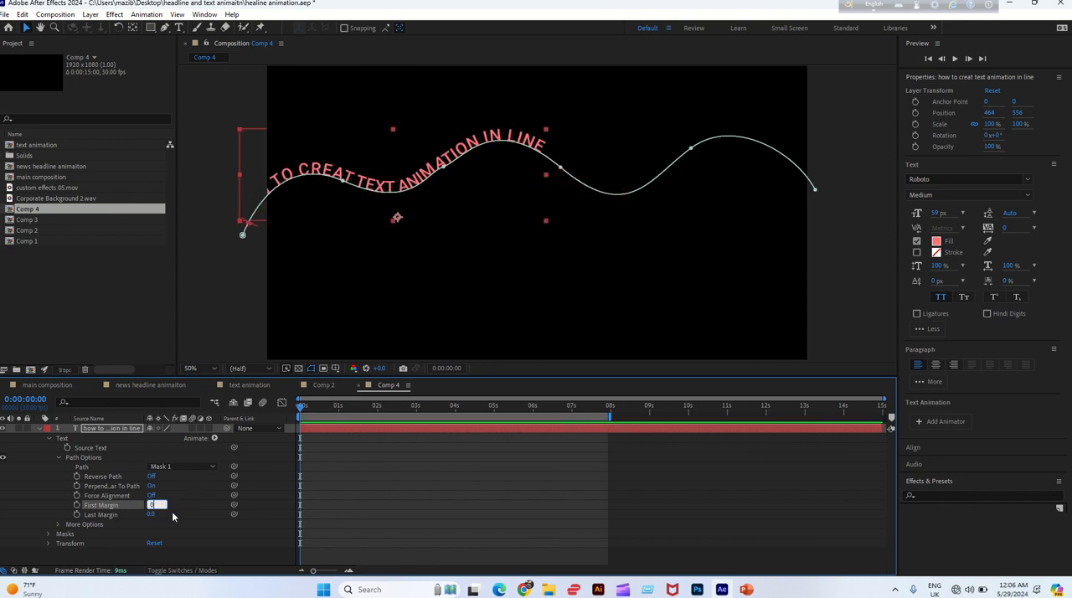
pyautogui.click(178, 505)
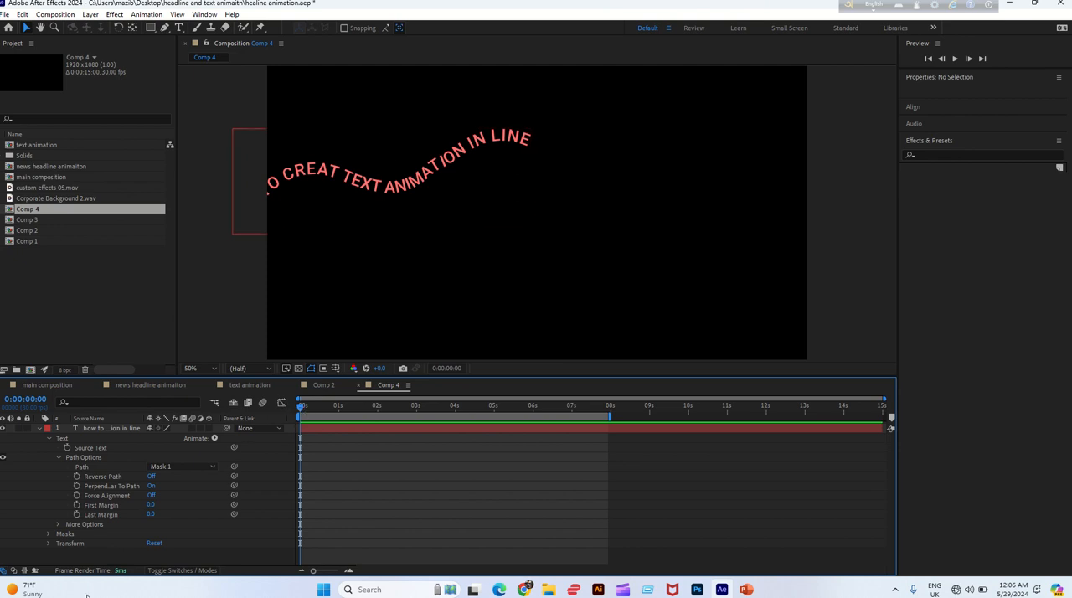
pyautogui.moveTo(149, 514); pyautogui.dragTo(92, 513)
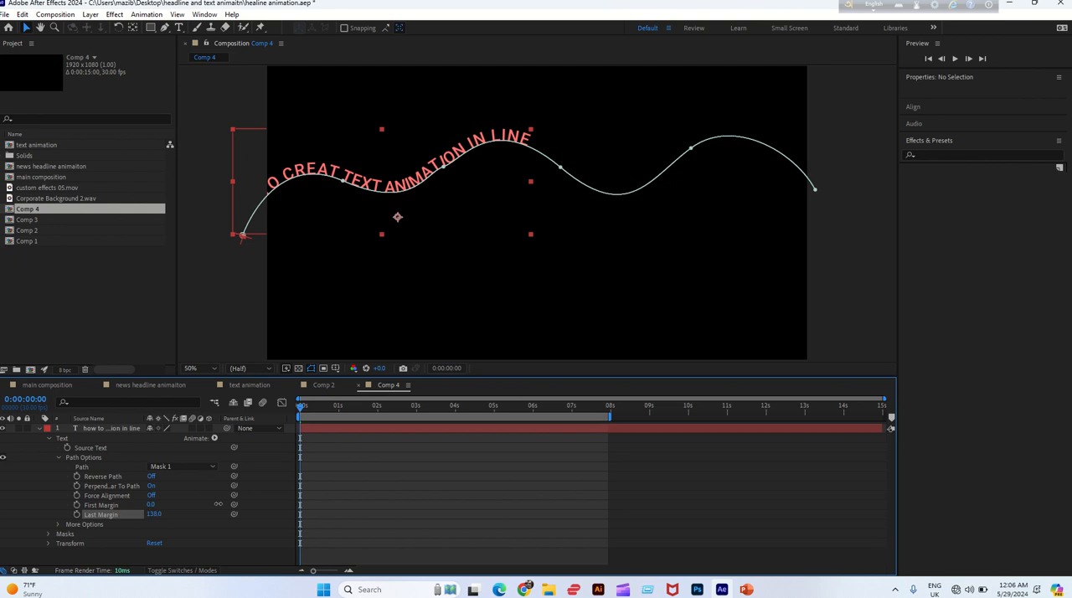
pyautogui.click(154, 514)
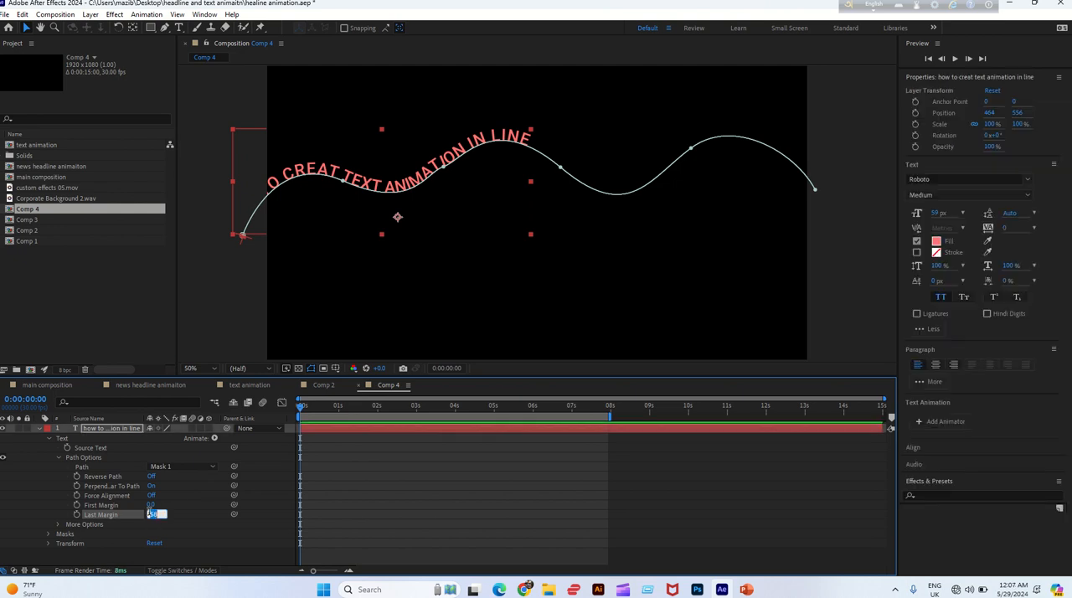
pyautogui.click(185, 507)
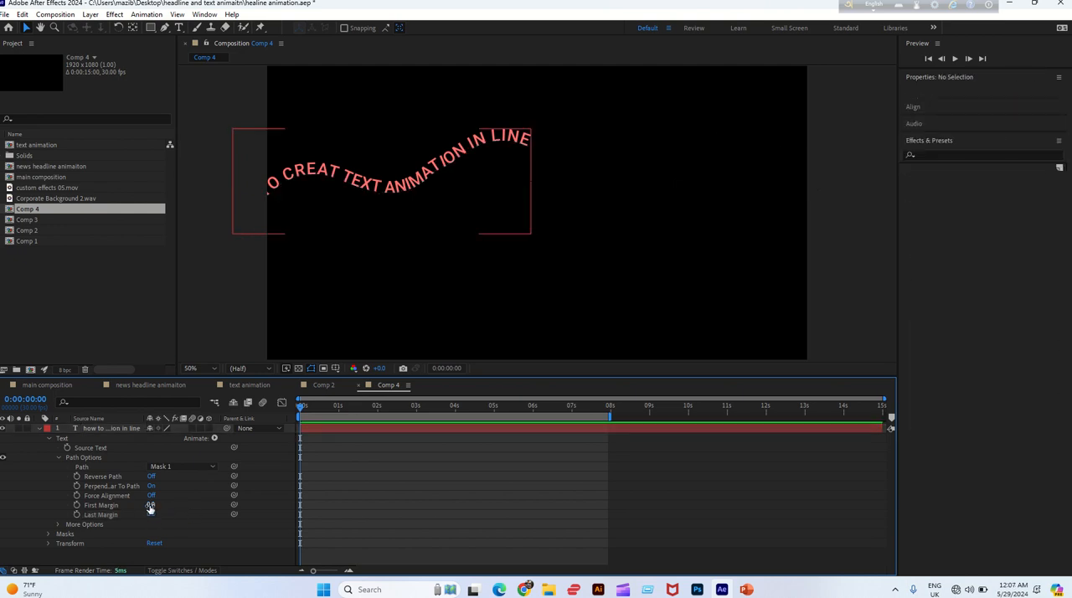
# Set First Margin to -1022 so the text starts off-frame, and add its keyframe at 0 seconds
pyautogui.moveTo(150, 506); pyautogui.dragTo(72, 501)
pyautogui.moveTo(158, 505); pyautogui.dragTo(90, 509)
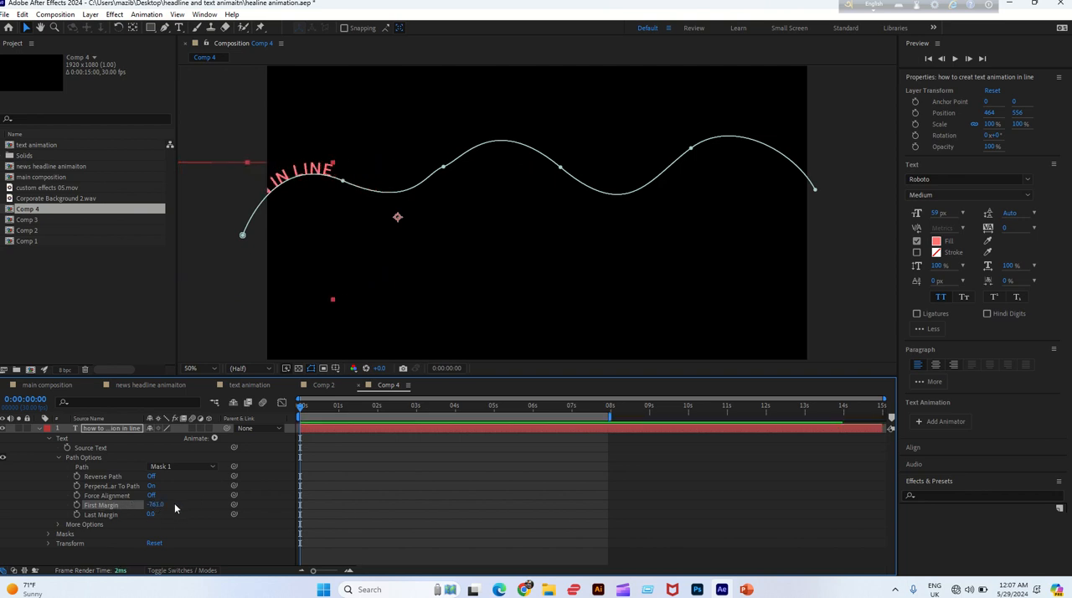
pyautogui.moveTo(156, 505); pyautogui.dragTo(48, 492)
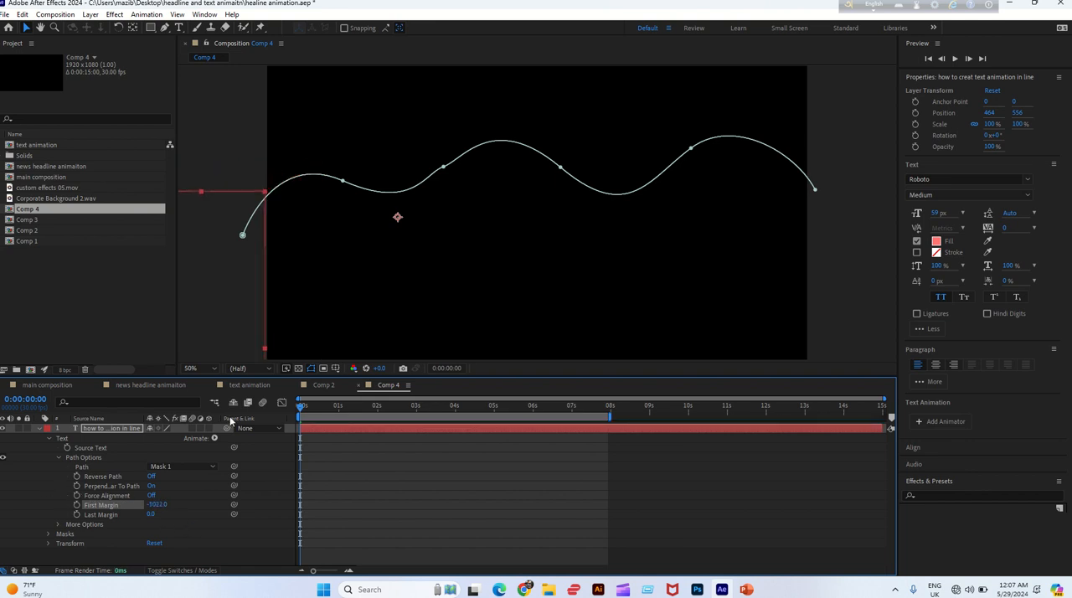
pyautogui.click(76, 505)
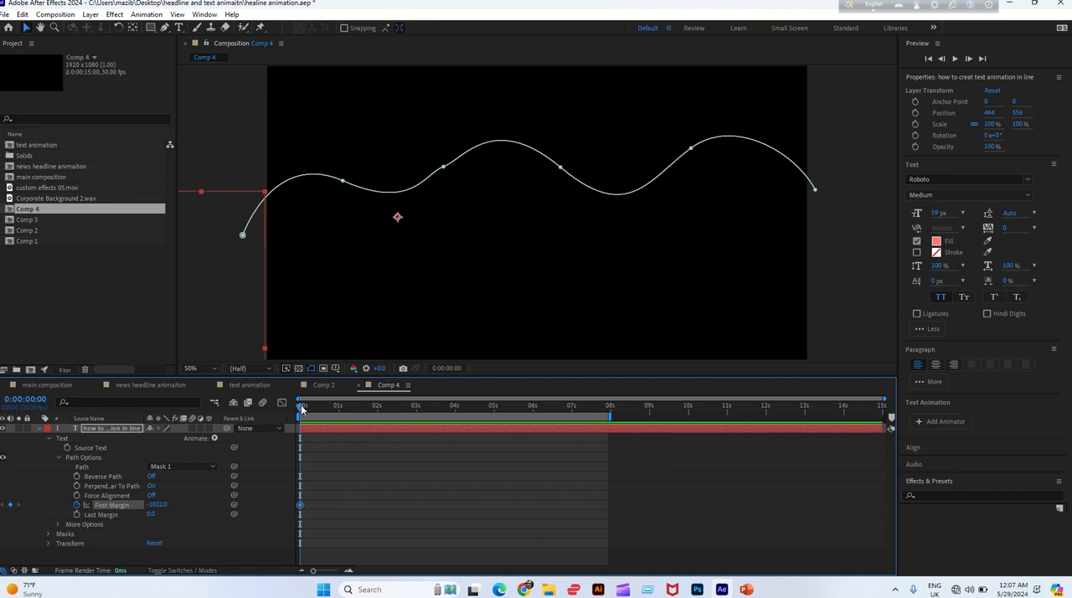
# At 0:00:05:29, keyframe First Margin at 2412 so the text travels off the path's far end
pyautogui.moveTo(315, 411); pyautogui.dragTo(526, 421)
pyautogui.moveTo(536, 419); pyautogui.dragTo(533, 419)
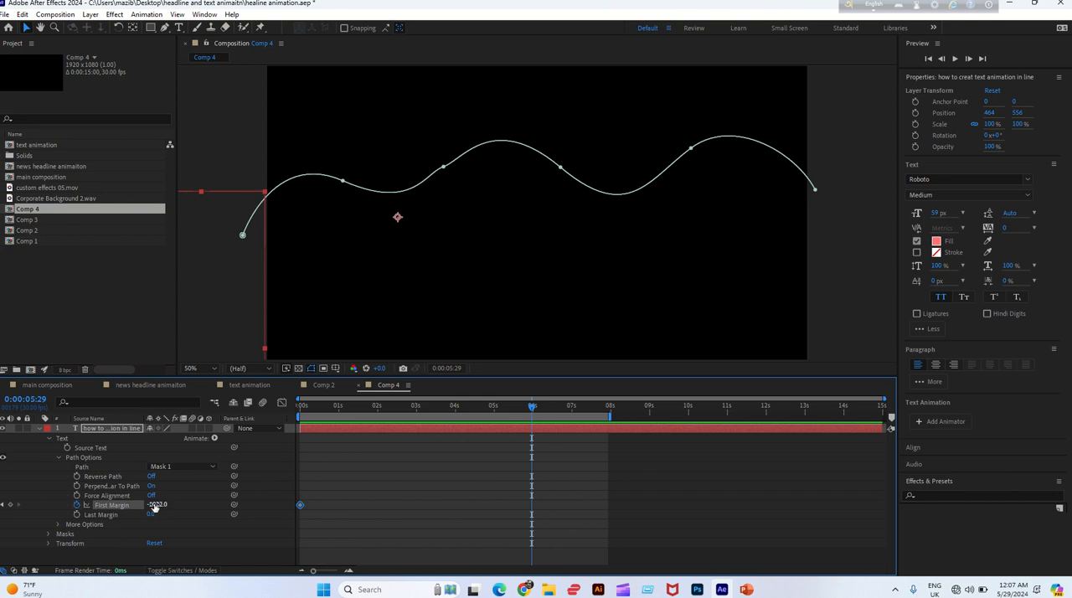
pyautogui.moveTo(199, 504); pyautogui.dragTo(741, 454)
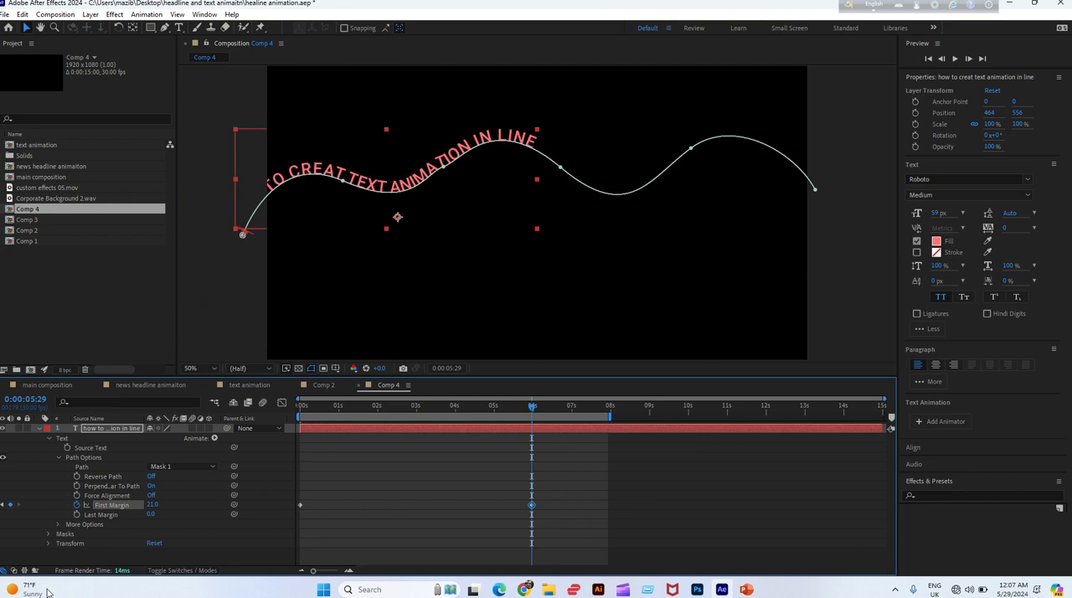
pyautogui.moveTo(152, 504); pyautogui.dragTo(492, 492)
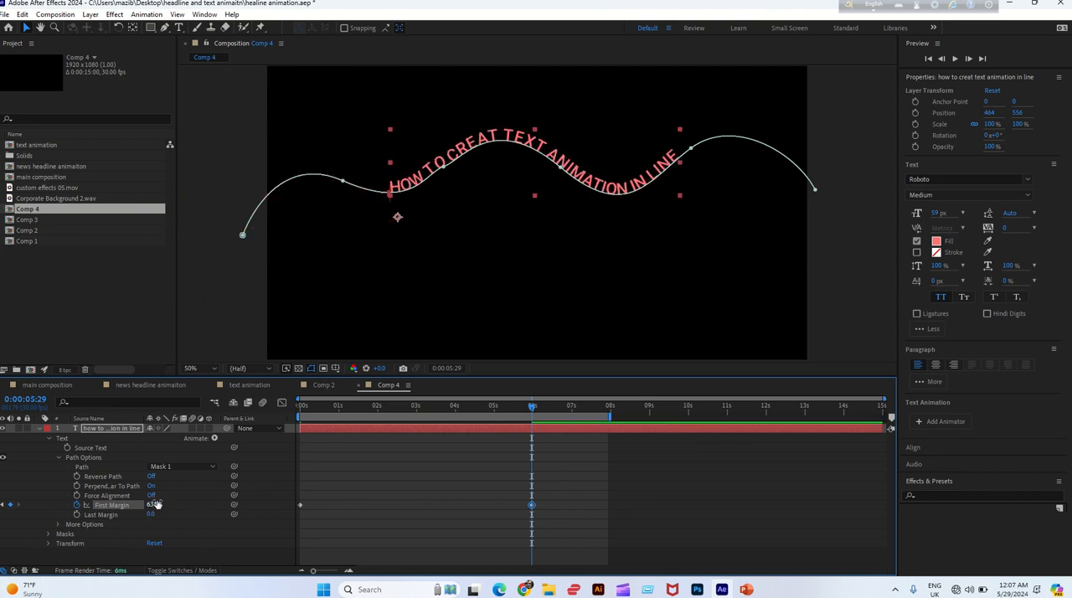
pyautogui.moveTo(190, 506); pyautogui.dragTo(569, 482)
pyautogui.moveTo(198, 504); pyautogui.dragTo(492, 496)
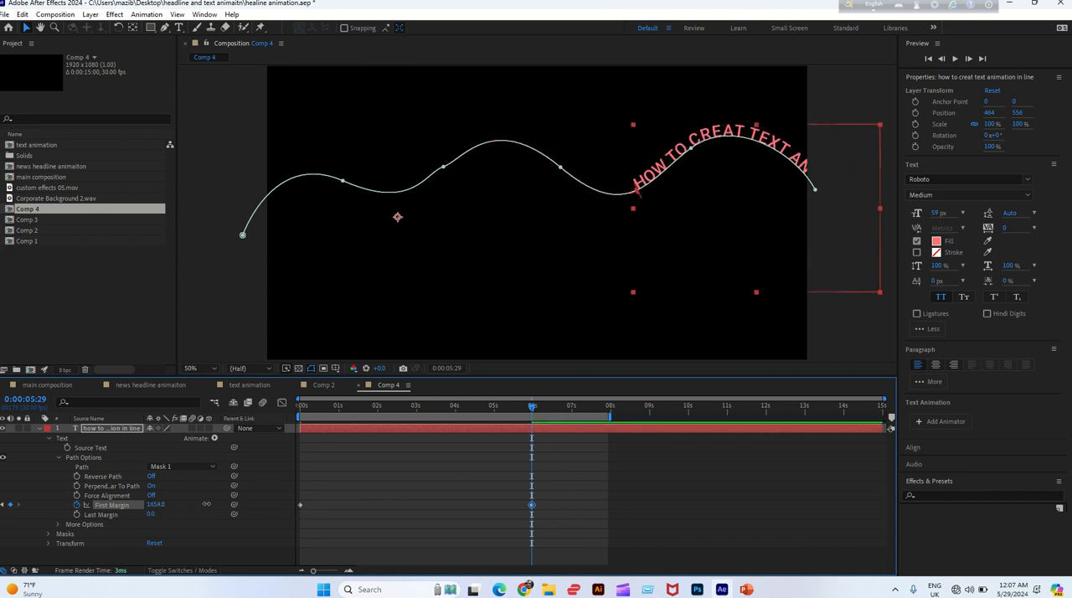
pyautogui.moveTo(155, 504); pyautogui.dragTo(418, 498)
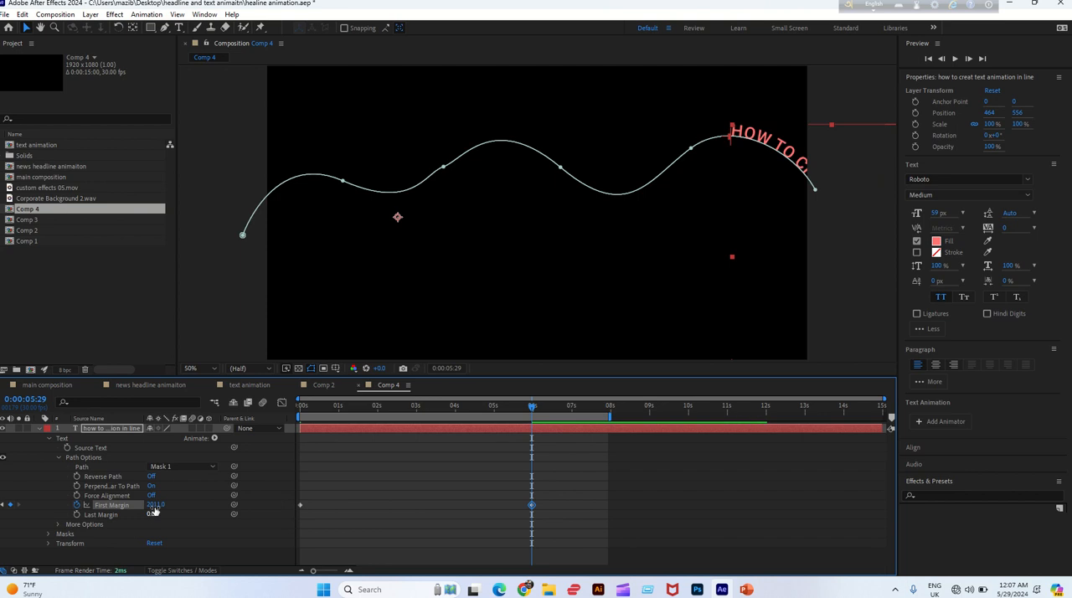
pyautogui.moveTo(194, 501); pyautogui.dragTo(379, 502)
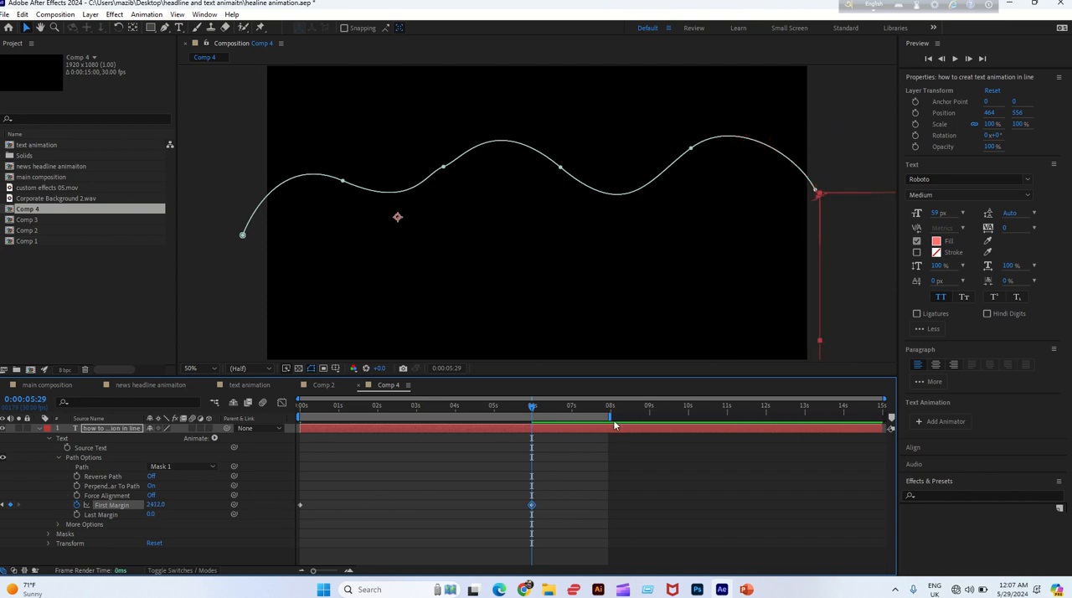
# Shorten the work area to end at about 7 seconds and preview the text animation
pyautogui.moveTo(610, 416); pyautogui.dragTo(581, 419)
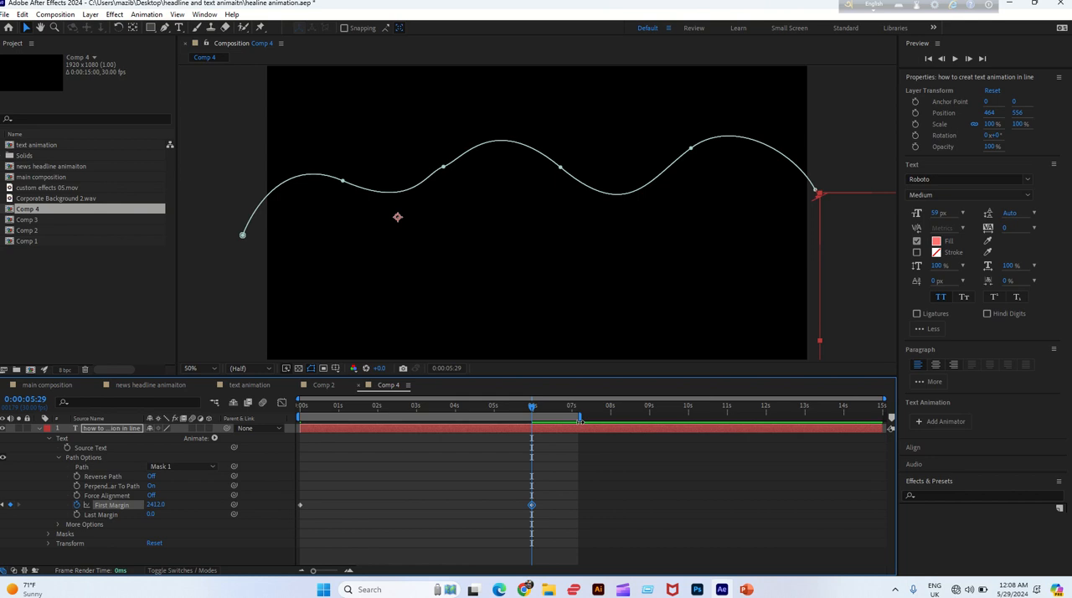
pyautogui.click(582, 499)
pyautogui.press('space')
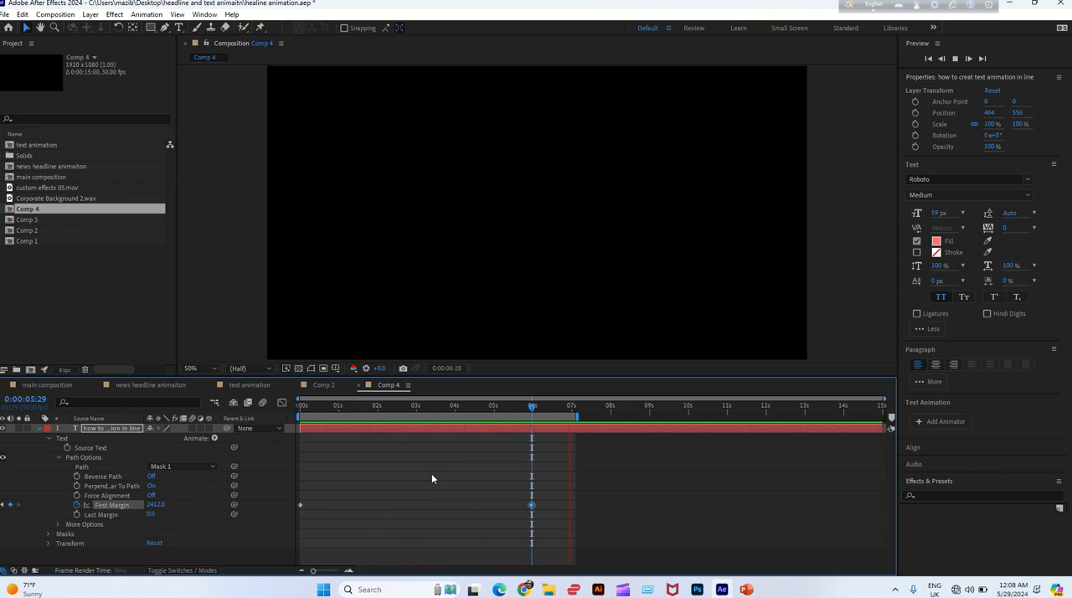
pyautogui.click(524, 408)
pyautogui.moveTo(523, 408); pyautogui.dragTo(530, 408)
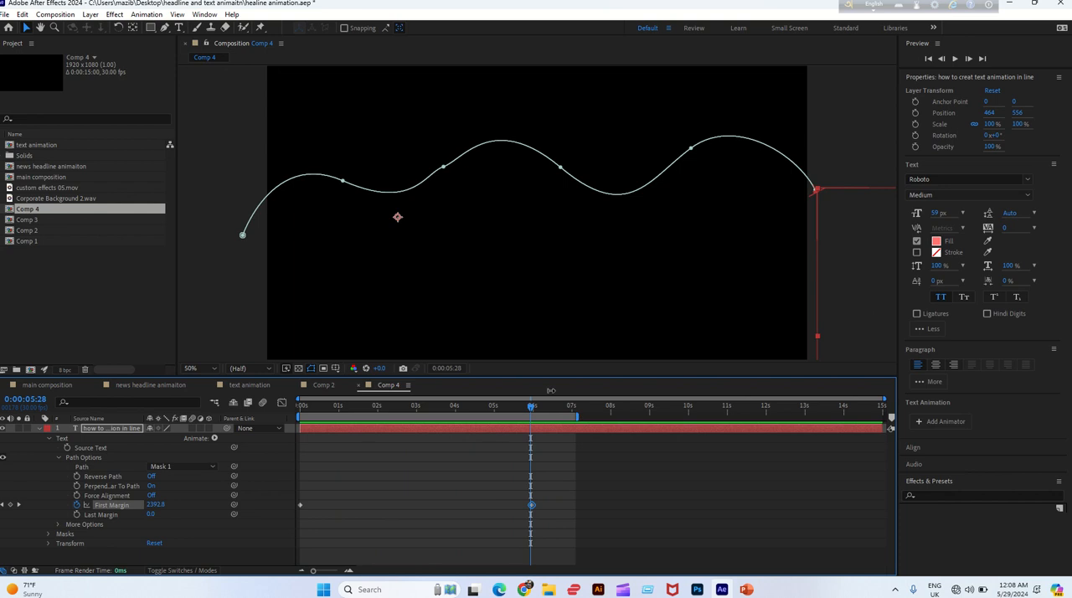
pyautogui.moveTo(452, 2)
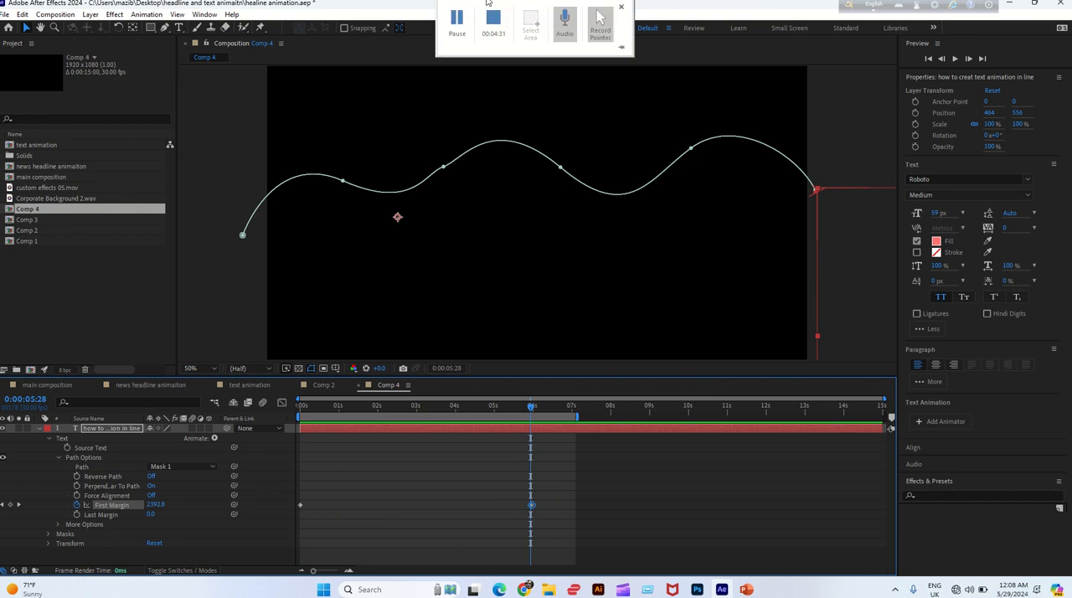